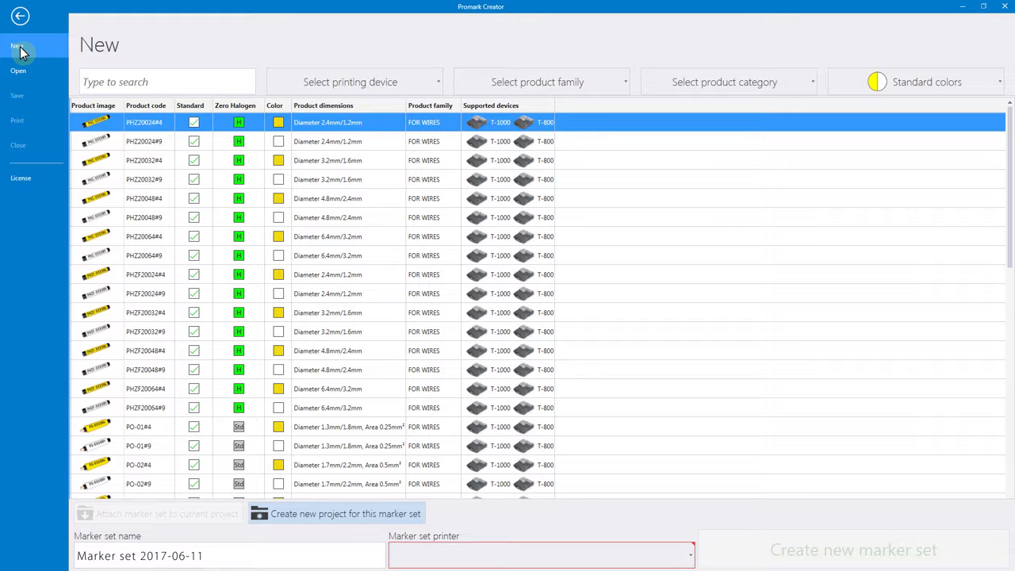
# Search the product list for 1,5 and filter it by the T-1000 printing device.
pyautogui.click(87, 88)
pyautogui.write('1,5')
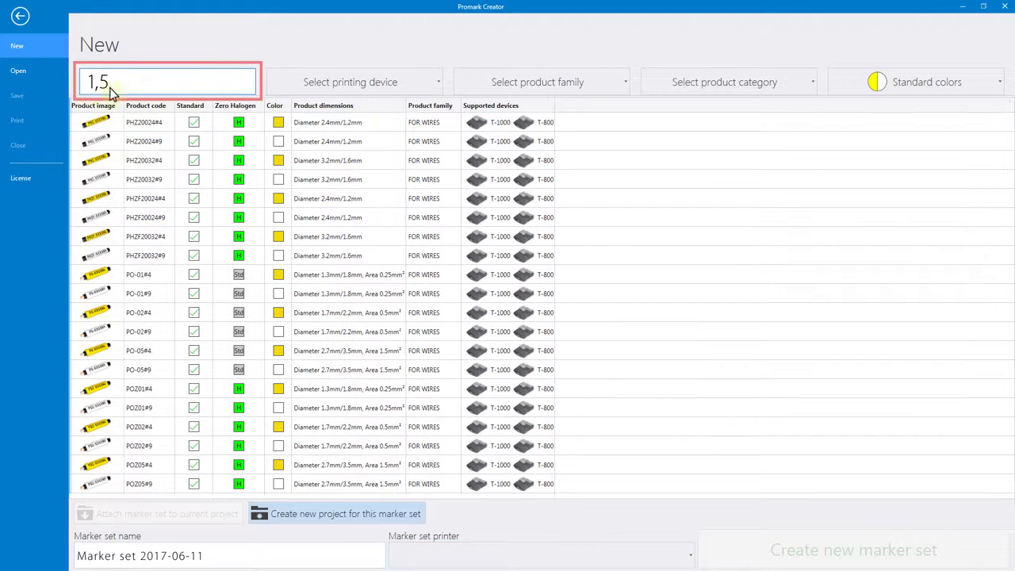
pyautogui.click(289, 89)
pyautogui.click(290, 129)
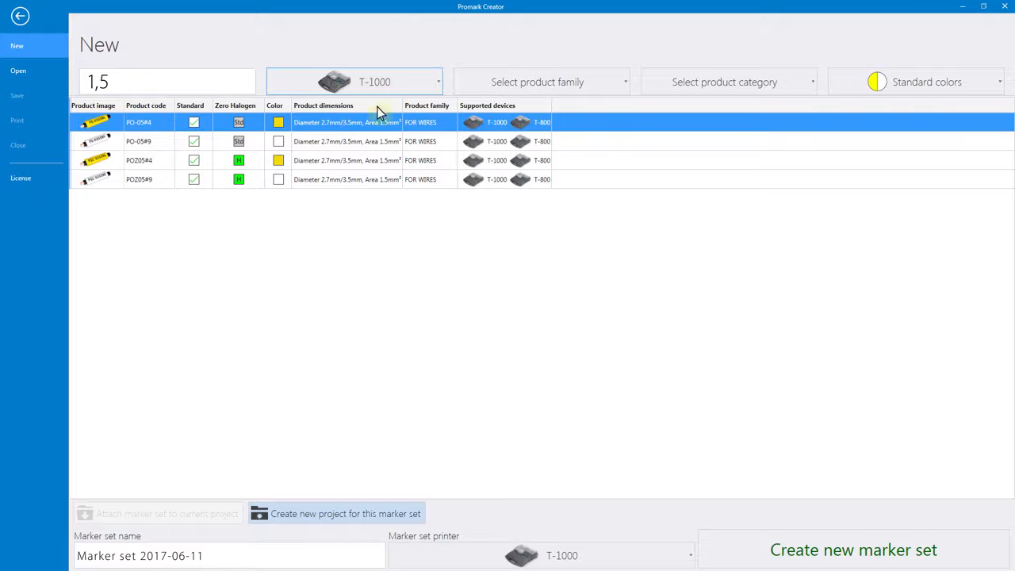
# Filter the products by the FOR WIRES family, the PO category and standard colors.
pyautogui.click(476, 82)
pyautogui.click(475, 130)
pyautogui.click(655, 81)
pyautogui.click(668, 187)
pyautogui.click(846, 83)
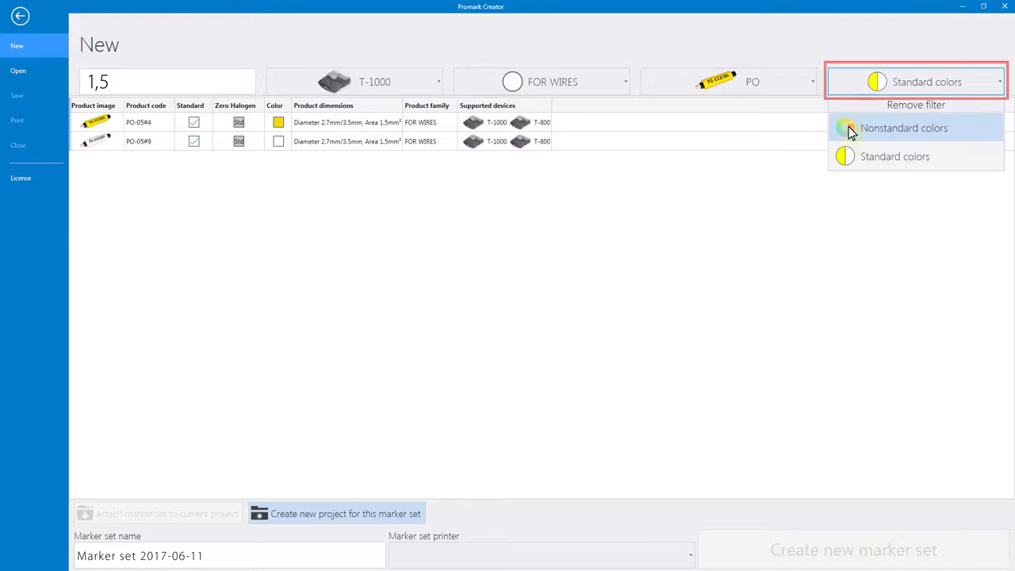
pyautogui.click(852, 155)
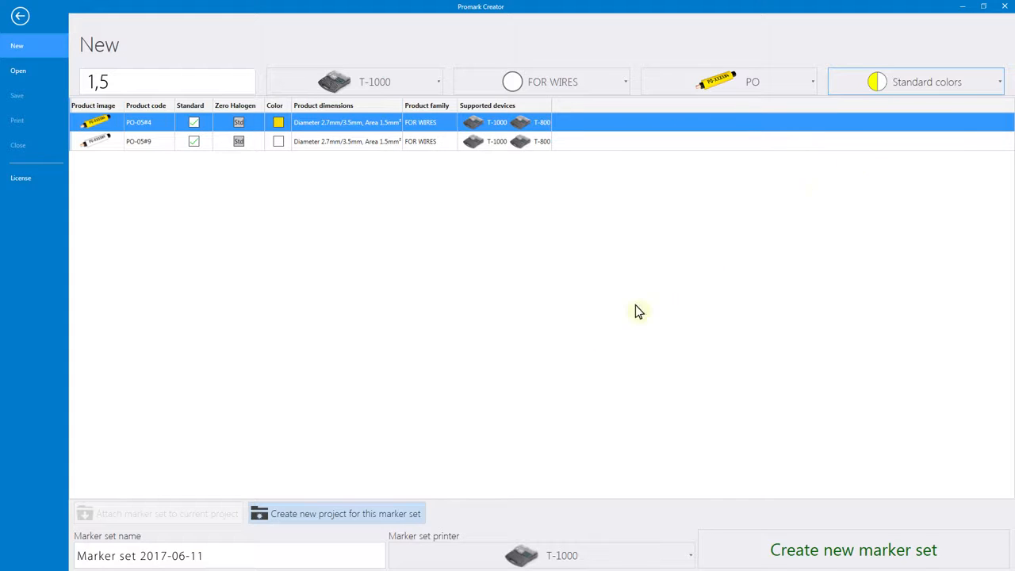
# Create a new marker set for product PO-05#4 with the T-1000 as its printer.
pyautogui.click(274, 554)
pyautogui.click(421, 558)
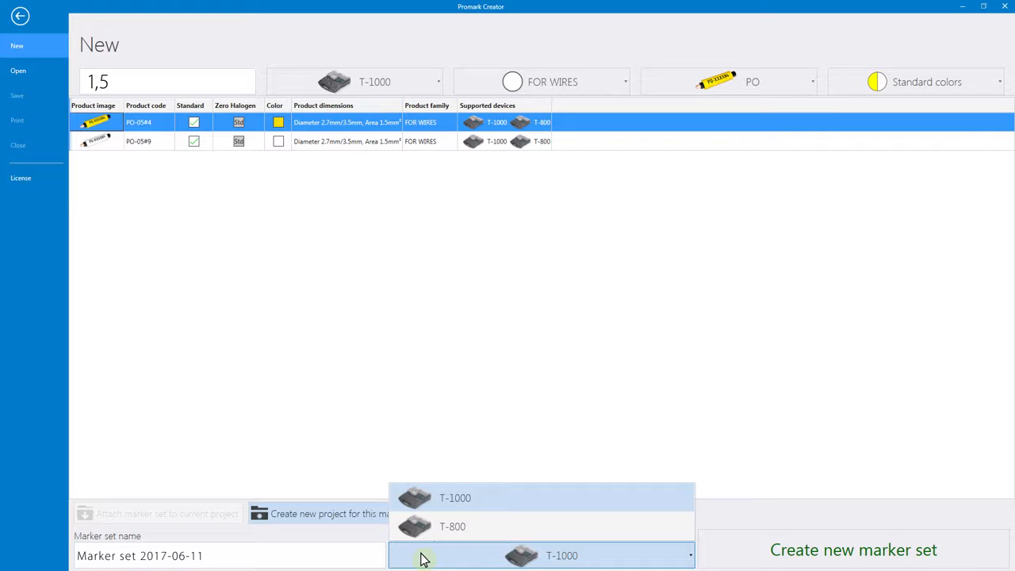
pyautogui.click(746, 548)
pyautogui.click(759, 547)
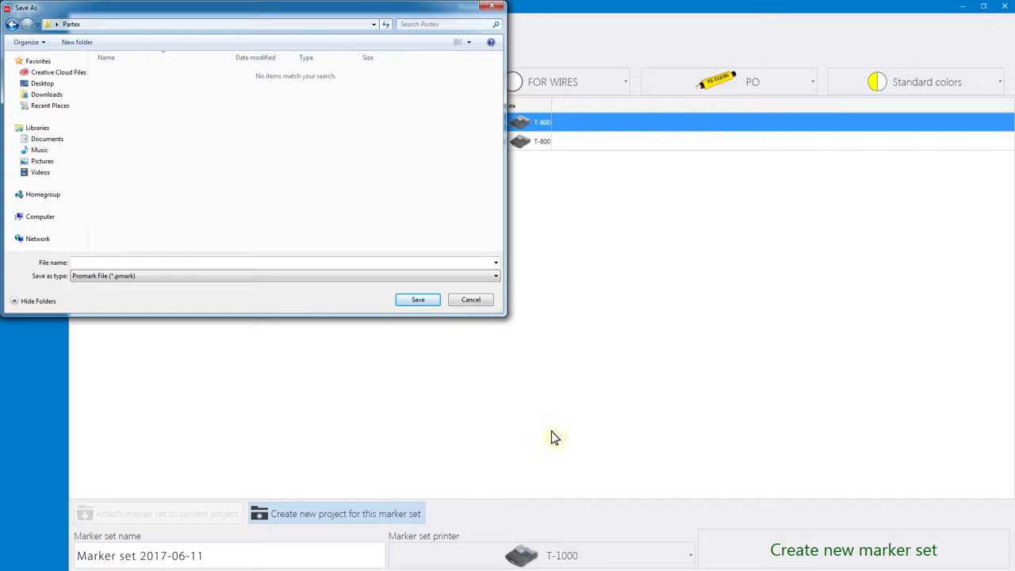
# Save the new project as a Promark file named marker_set in the Partex folder.
pyautogui.click(235, 266)
pyautogui.write('PARTEX_MARER_SET')
pyautogui.click(420, 301)
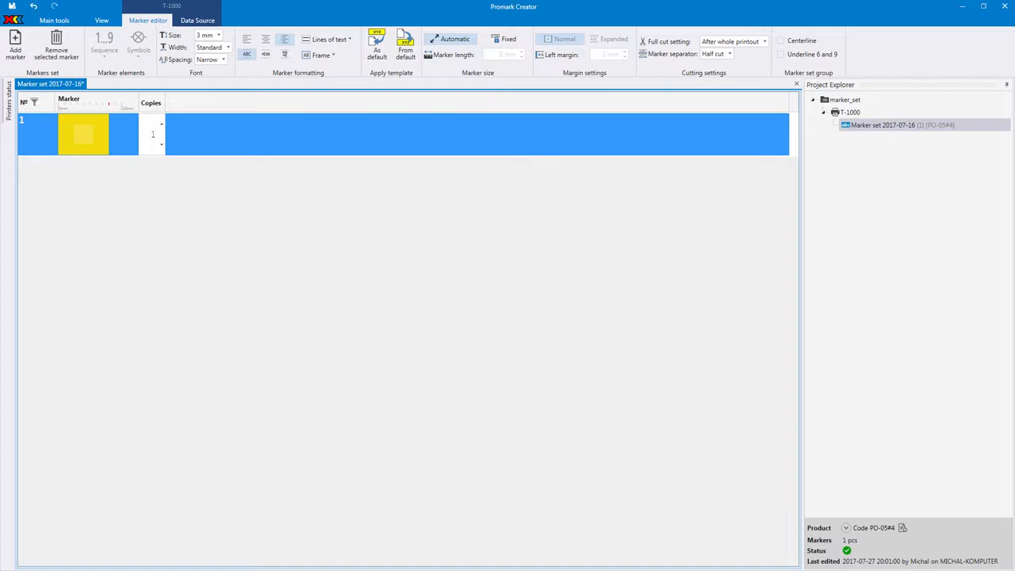
# Enter TZ--2017 as the text of the first marker.
pyautogui.click(85, 135)
pyautogui.write('T7--')
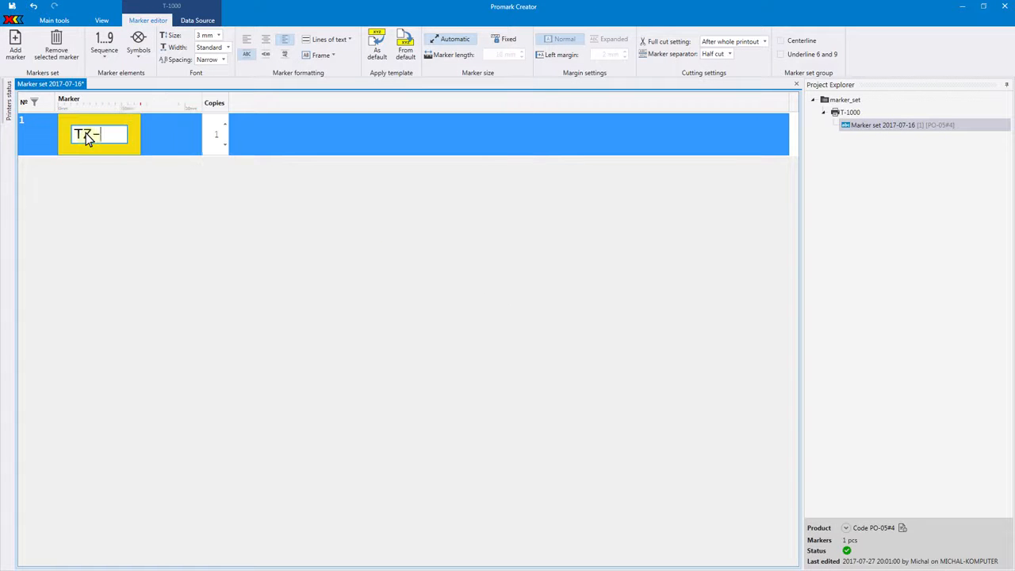
pyautogui.write('2017')
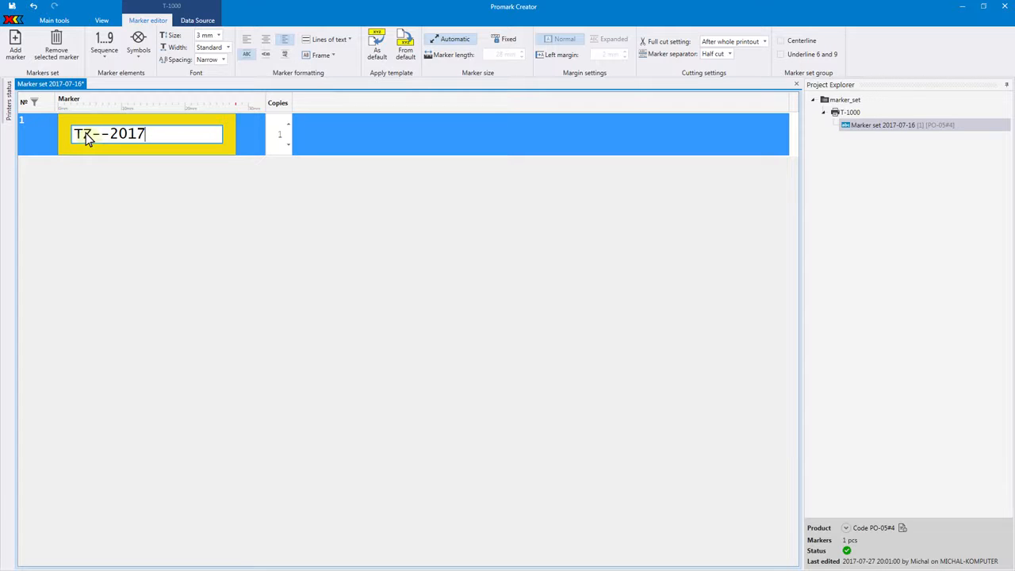
# Add three more markers and label them TZ--2018, TZ--2019 and TZ--2020.
pyautogui.click(17, 49)
pyautogui.click(19, 53)
pyautogui.click(19, 52)
pyautogui.click(82, 181)
pyautogui.write('TZ--2018')
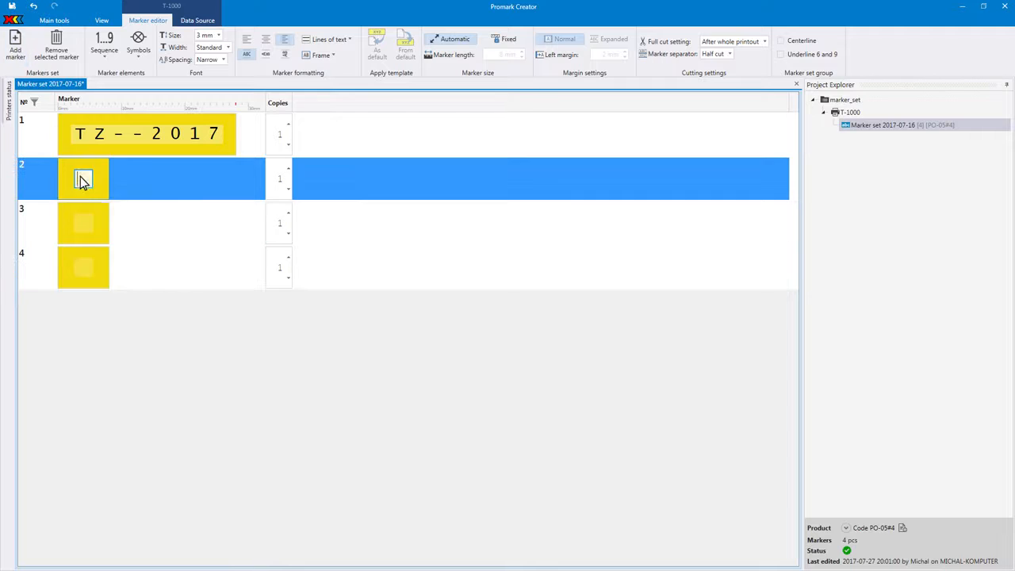
pyautogui.click(87, 221)
pyautogui.write('TZ--2019')
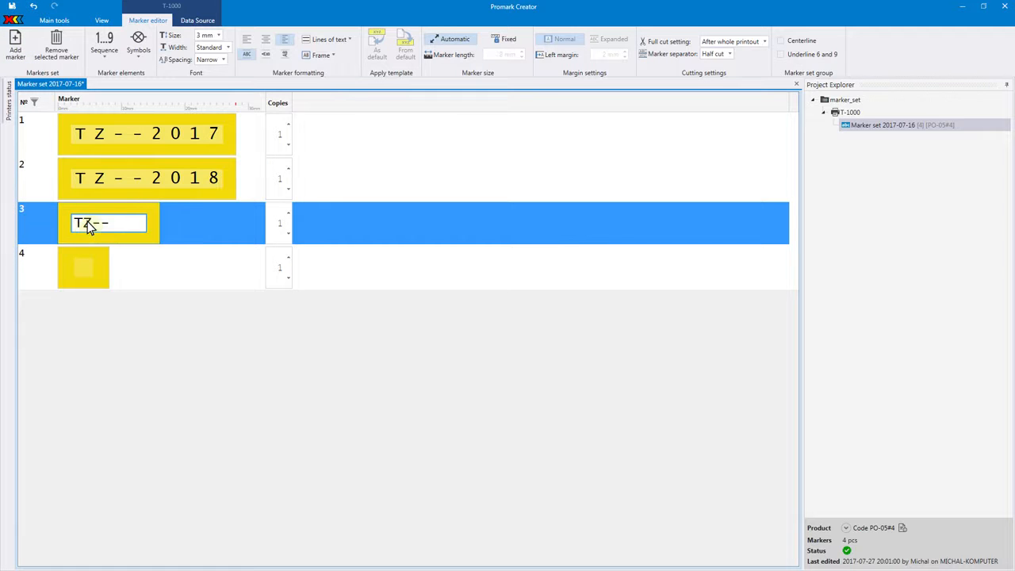
pyautogui.click(87, 258)
pyautogui.write('TZ--2020')
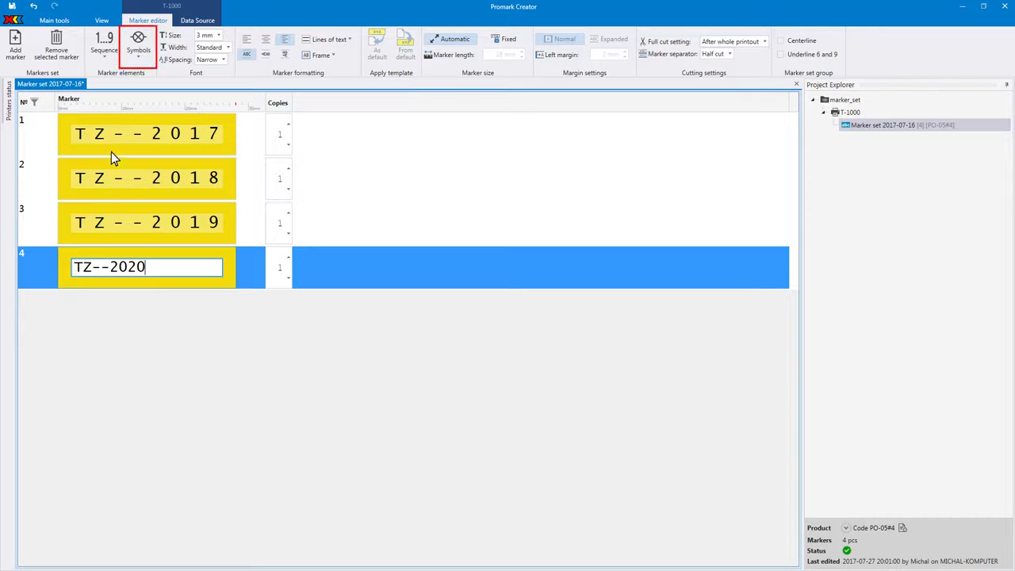
# Append a filled circle symbol to the fourth marker's text and add a second line reading PARTEX.
pyautogui.click(137, 49)
pyautogui.click(152, 99)
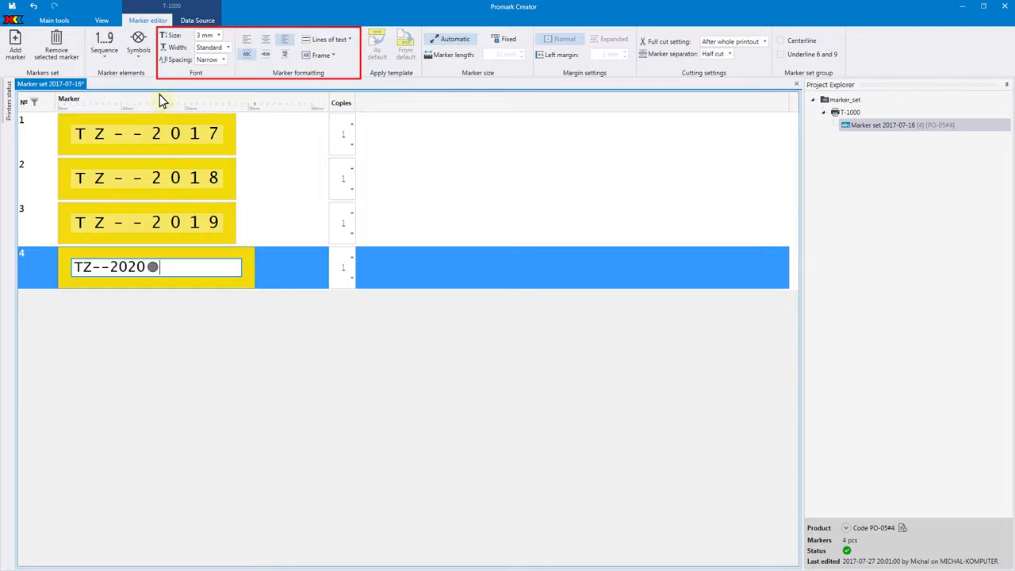
pyautogui.click(321, 44)
pyautogui.click(319, 65)
pyautogui.write('PARTEX')
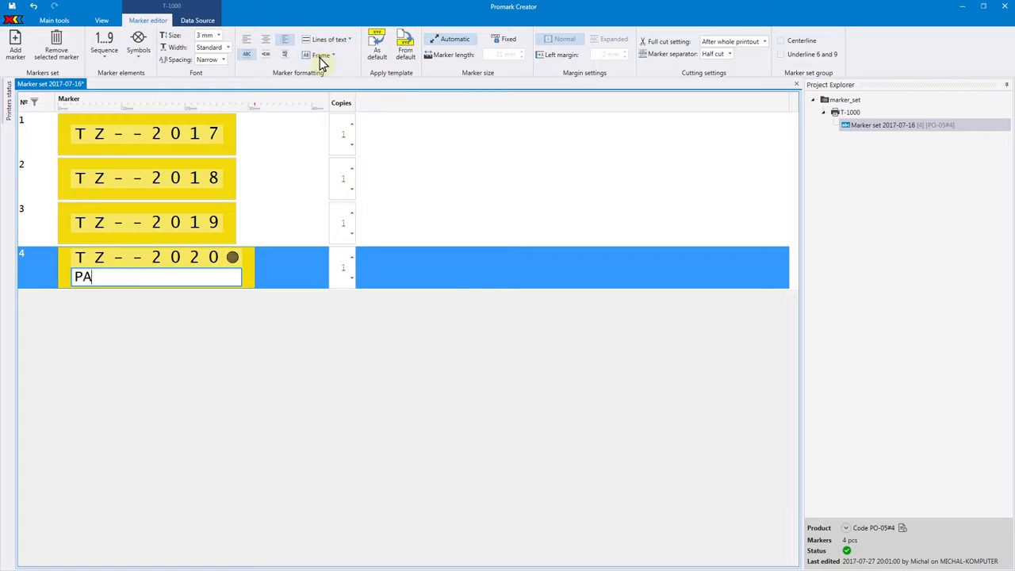
# Rotate the fourth marker's characters sideways at 2 mm font size, and apply its formatting as the default template.
pyautogui.click(266, 54)
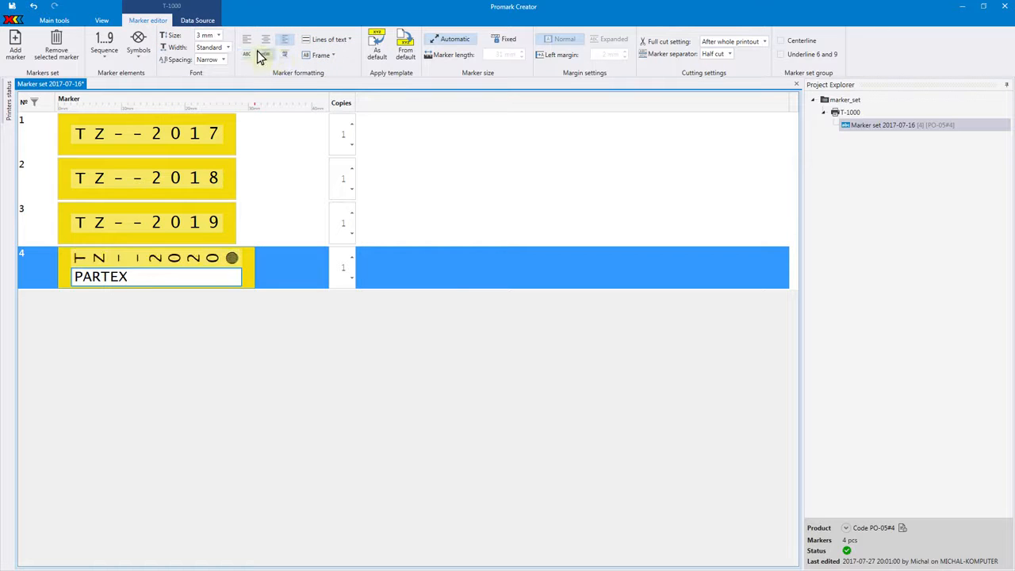
pyautogui.click(218, 35)
pyautogui.click(212, 61)
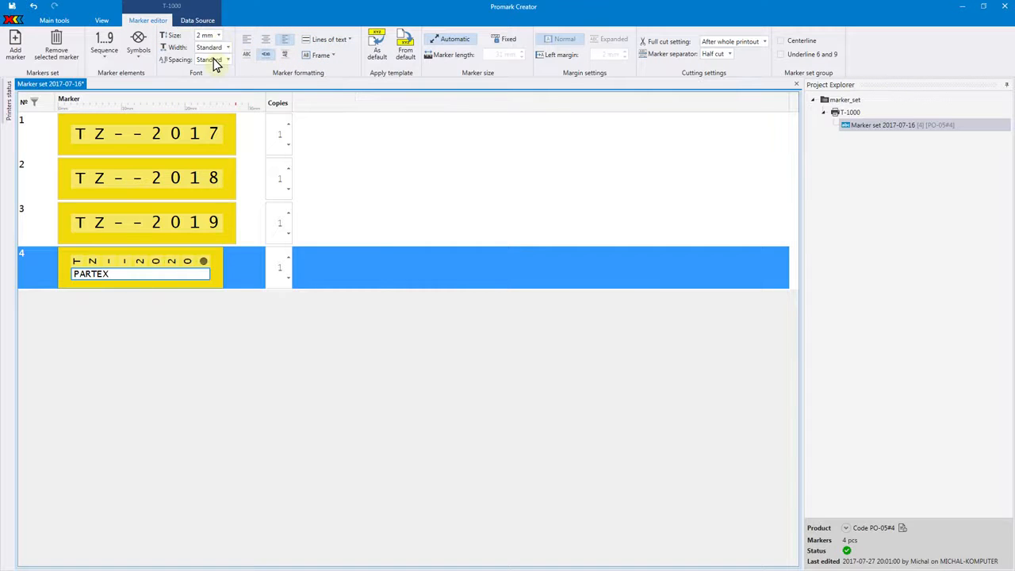
pyautogui.click(376, 49)
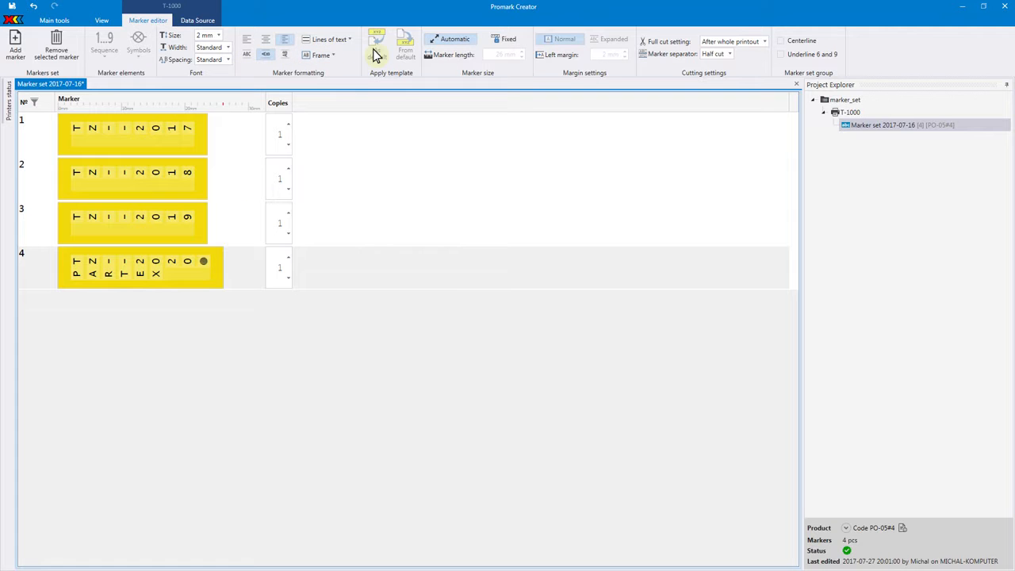
# Add three more markers and fill the fifth with TZ--2021 and a second line reading PARTEX.
pyautogui.click(15, 41)
pyautogui.click(16, 41)
pyautogui.click(16, 41)
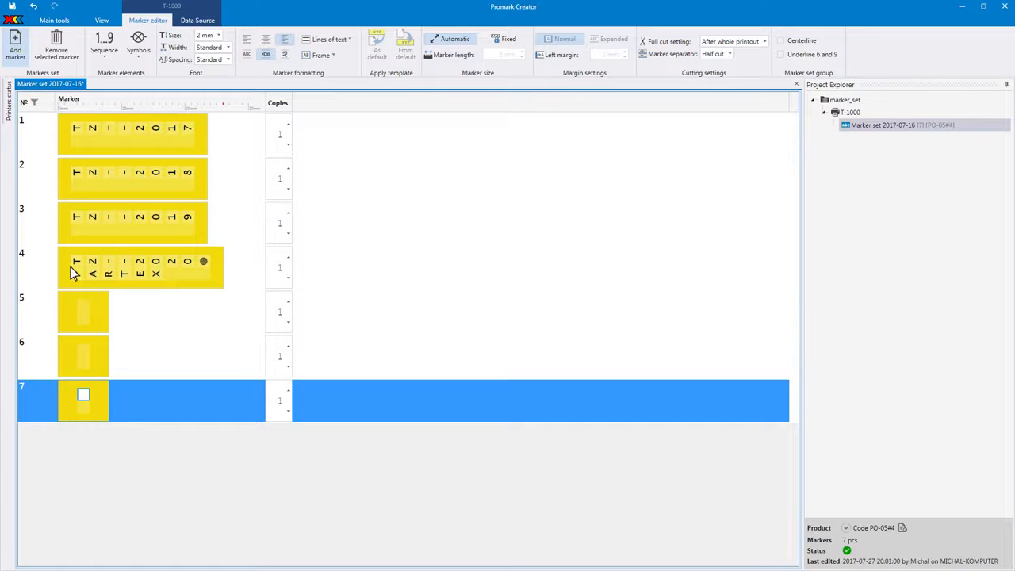
pyautogui.click(79, 309)
pyautogui.write('TN112021')
pyautogui.press('Return')
pyautogui.write('PARTEX')
# Enter TZ--2022 and TZ--2023 in the sixth and seventh markers, each with PARTEX on the second line.
pyautogui.click(80, 350)
pyautogui.write('TN112022')
pyautogui.press('Return')
pyautogui.write('PARTEX')
pyautogui.click(80, 398)
pyautogui.write('TN112023')
pyautogui.press('Return')
pyautogui.write('PARTEX')
# Set the text of markers 5 to 7 upright, and reapply the default template to them.
pyautogui.moveTo(65, 388); pyautogui.dragTo(44, 317)
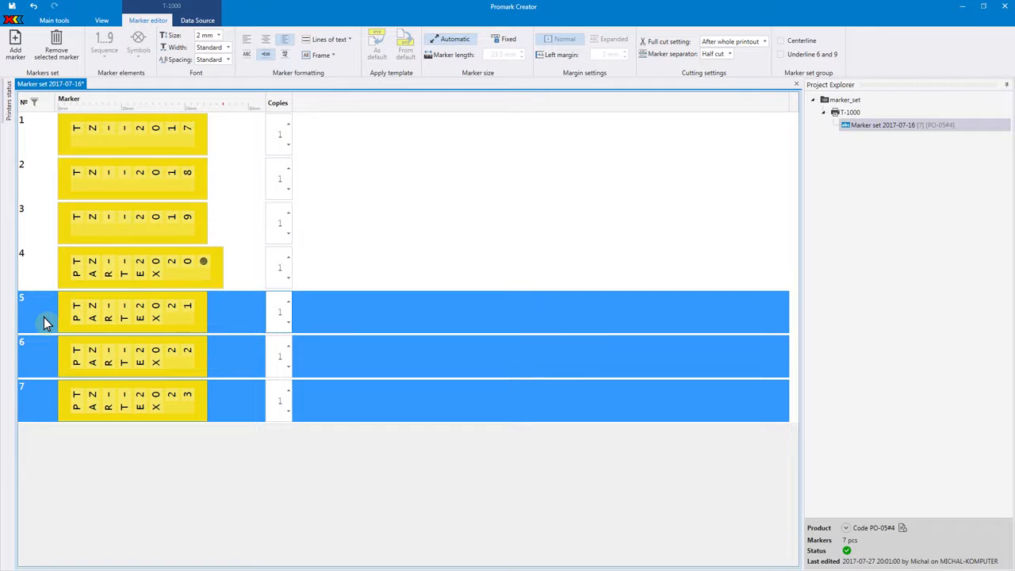
pyautogui.click(247, 56)
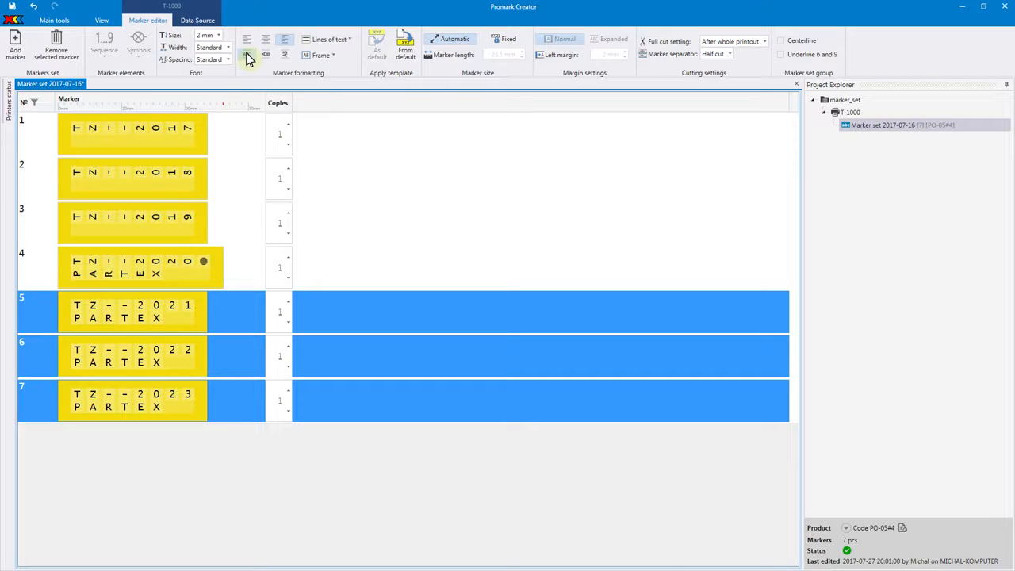
pyautogui.click(406, 51)
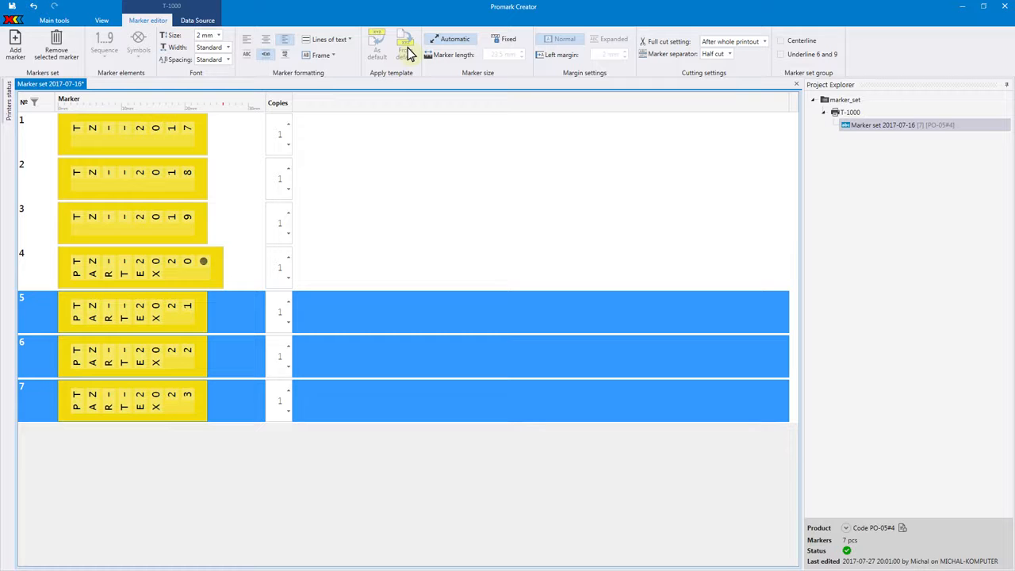
# Switch markers 5 to 7 to a fixed marker length, and undo and redo the last two changes.
pyautogui.click(497, 43)
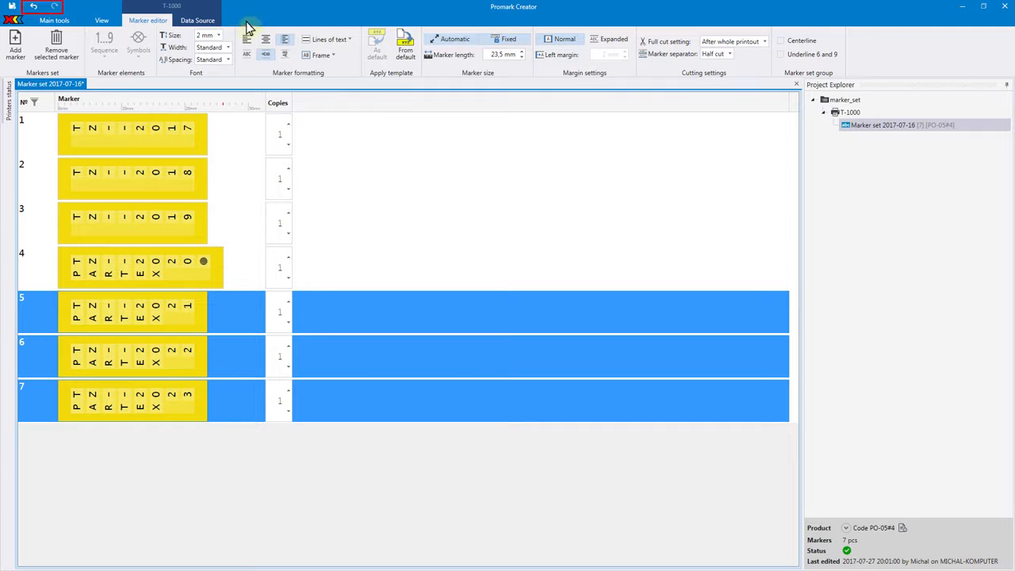
pyautogui.click(34, 7)
pyautogui.click(34, 7)
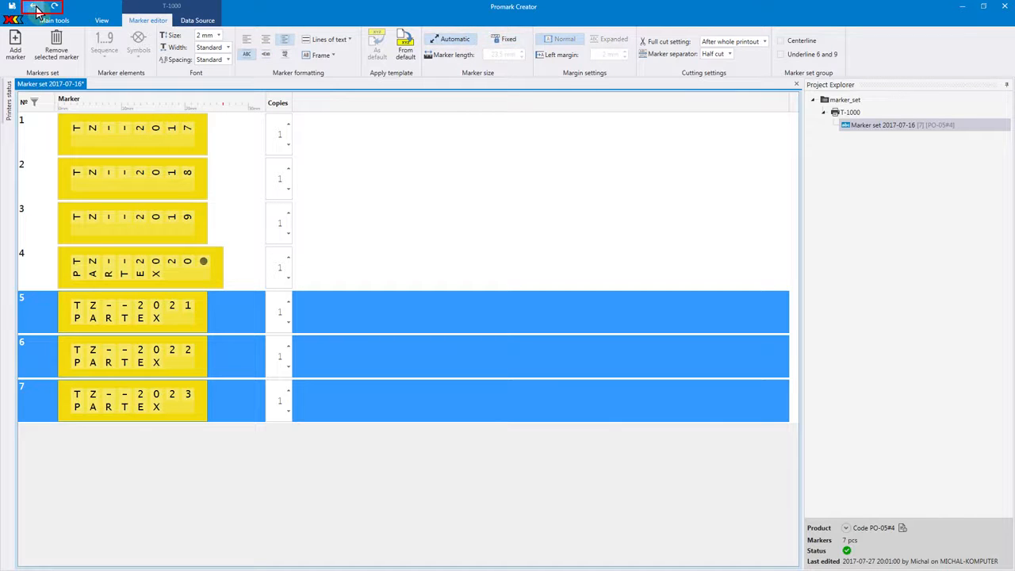
pyautogui.click(54, 7)
pyautogui.click(54, 8)
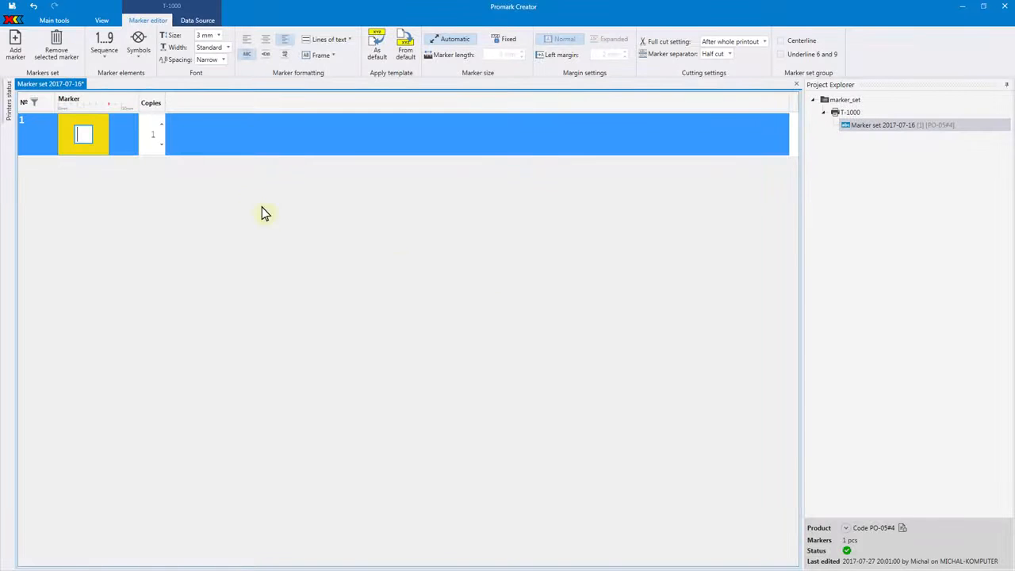
# Enter PRX--CRT as the marker text and define a decimal sequence from 85 to 125.
pyautogui.write('PRX--CRT')
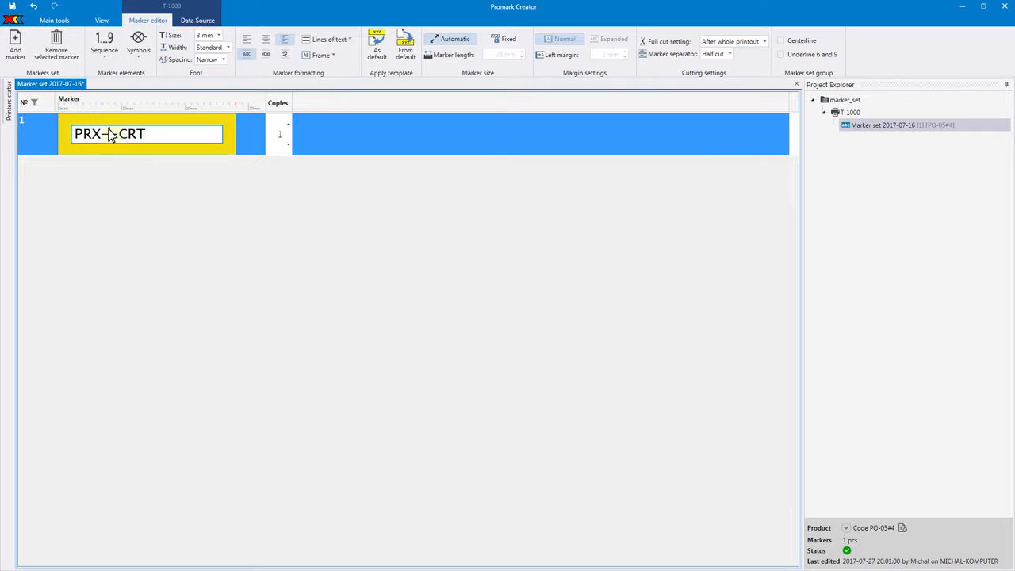
pyautogui.click(103, 52)
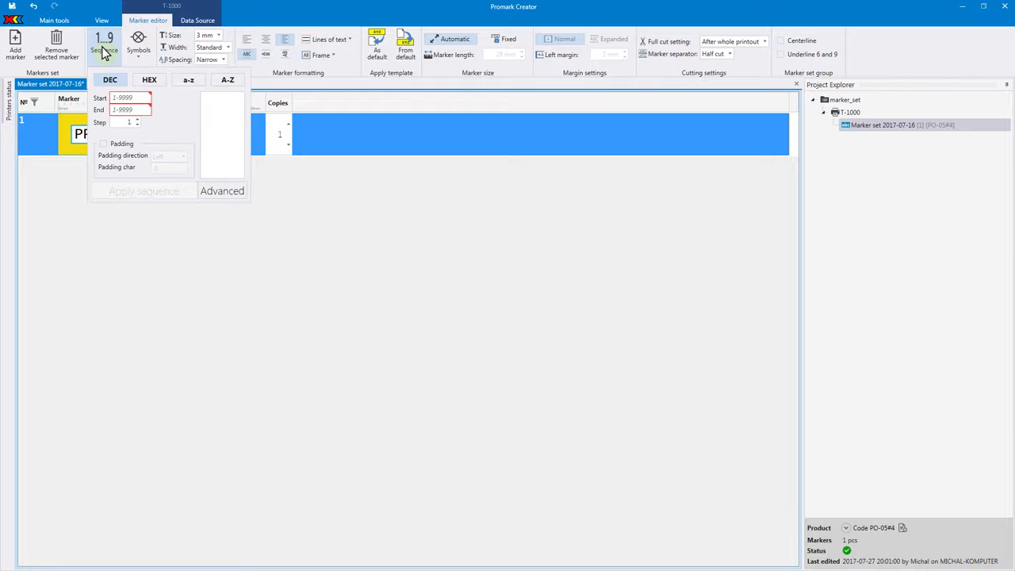
pyautogui.click(137, 100)
pyautogui.write('85')
pyautogui.click(136, 112)
pyautogui.write('125')
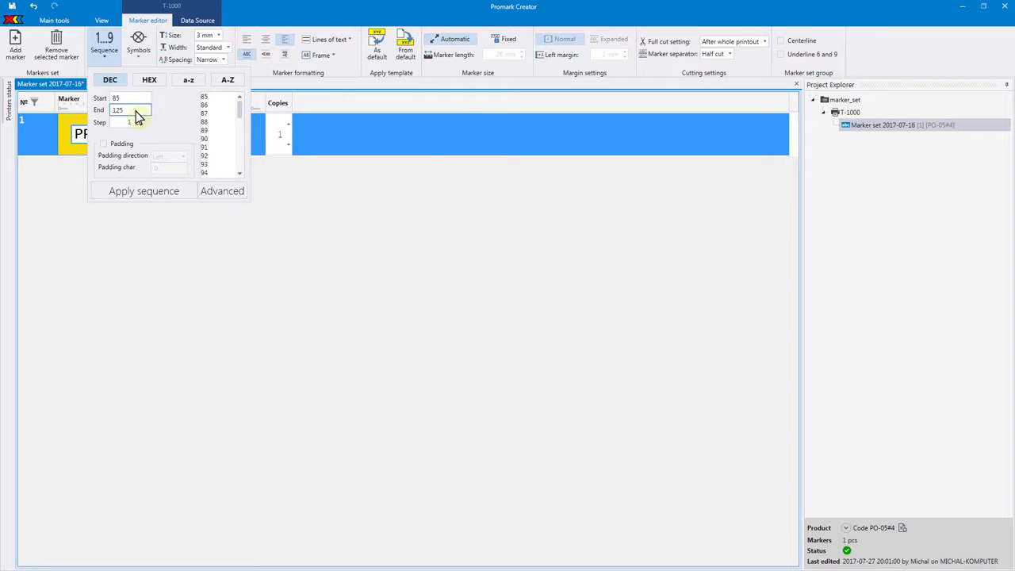
# Enable left padding with the character 0 and apply the sequence to the marker.
pyautogui.click(126, 124)
pyautogui.click(103, 145)
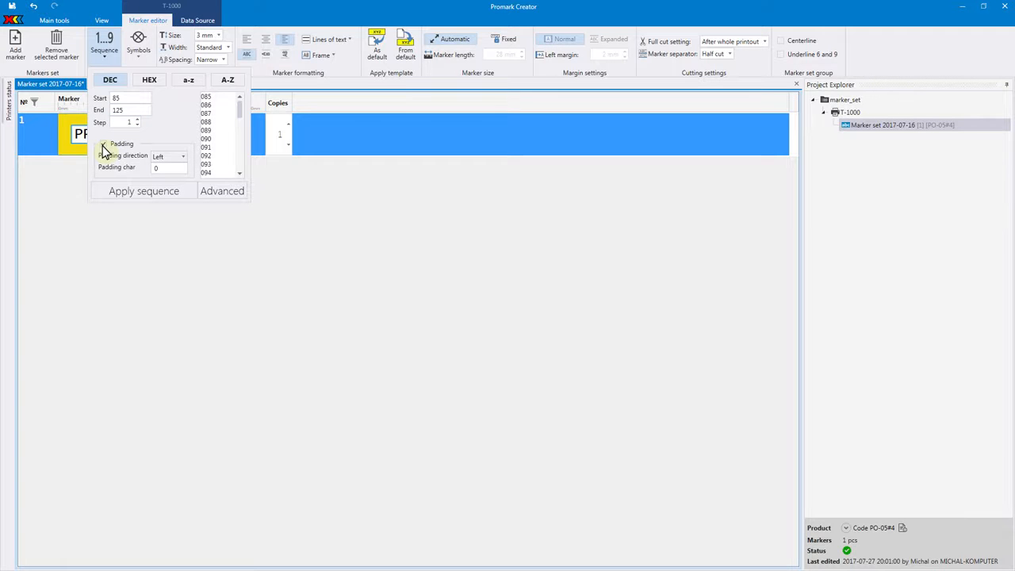
pyautogui.click(128, 190)
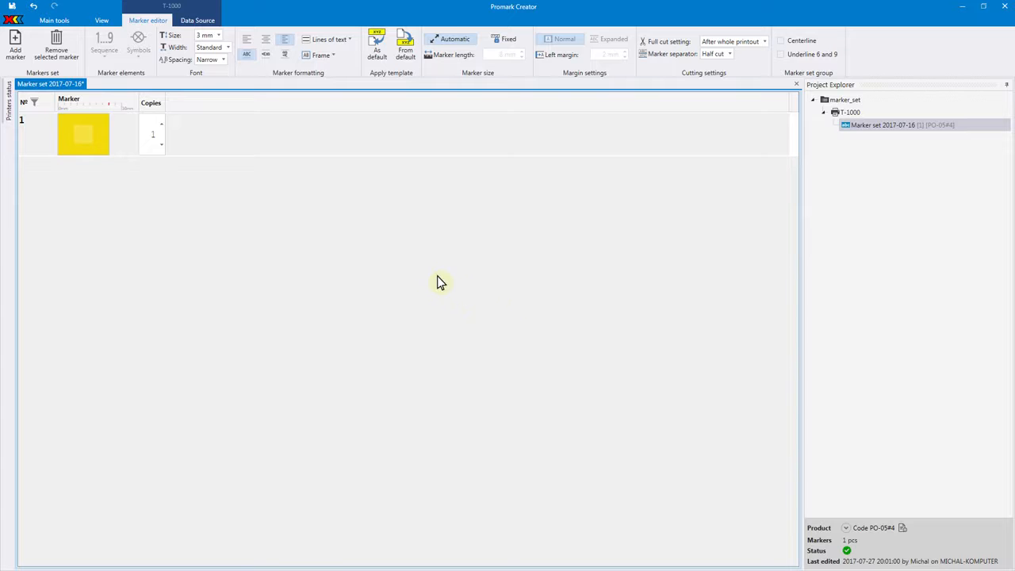
# Enter TWR--AREA- as the text of the first marker.
pyautogui.click(82, 138)
pyautogui.write('TW')
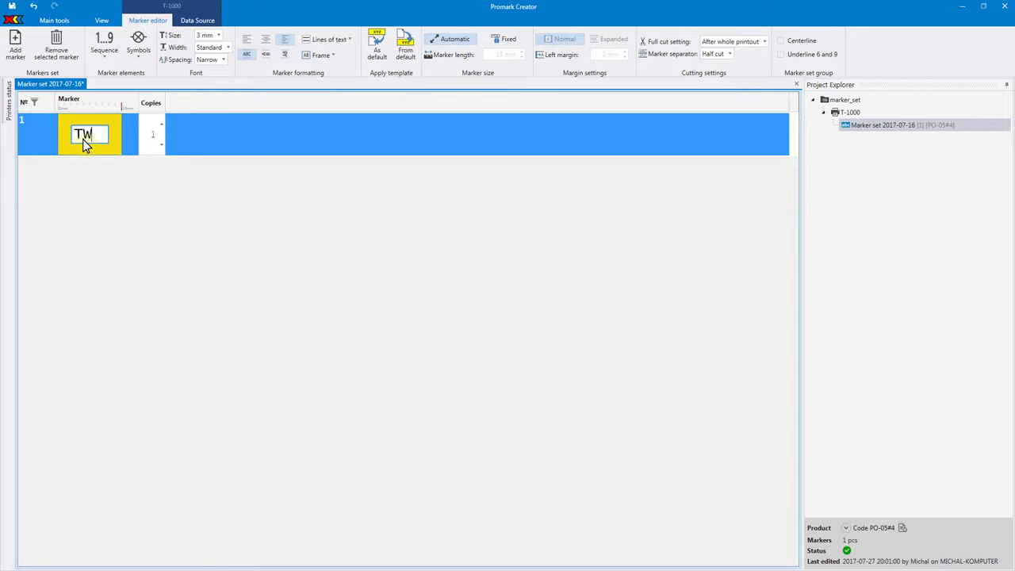
pyautogui.write('R--AREA-')
# Edit line 1 in the advanced sequence designer, inserting a DEC block between the TWR- and -AREA- text blocks.
pyautogui.click(109, 136)
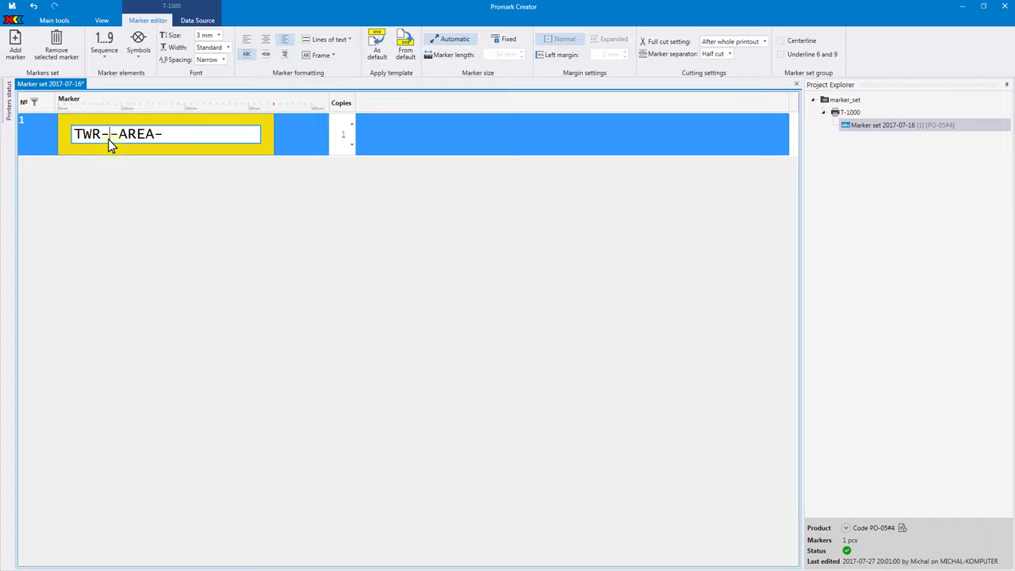
pyautogui.click(104, 43)
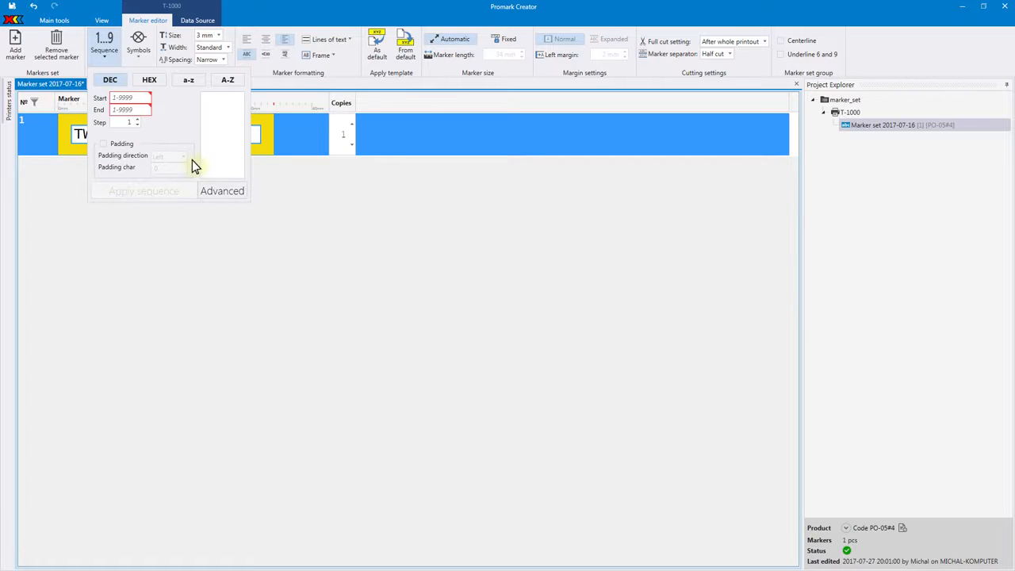
pyautogui.click(221, 190)
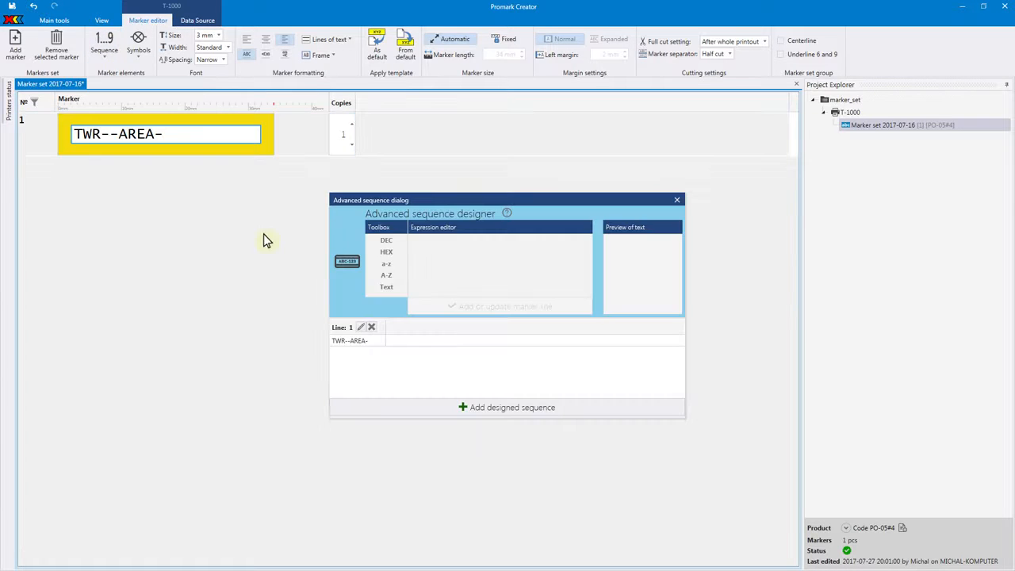
pyautogui.click(360, 328)
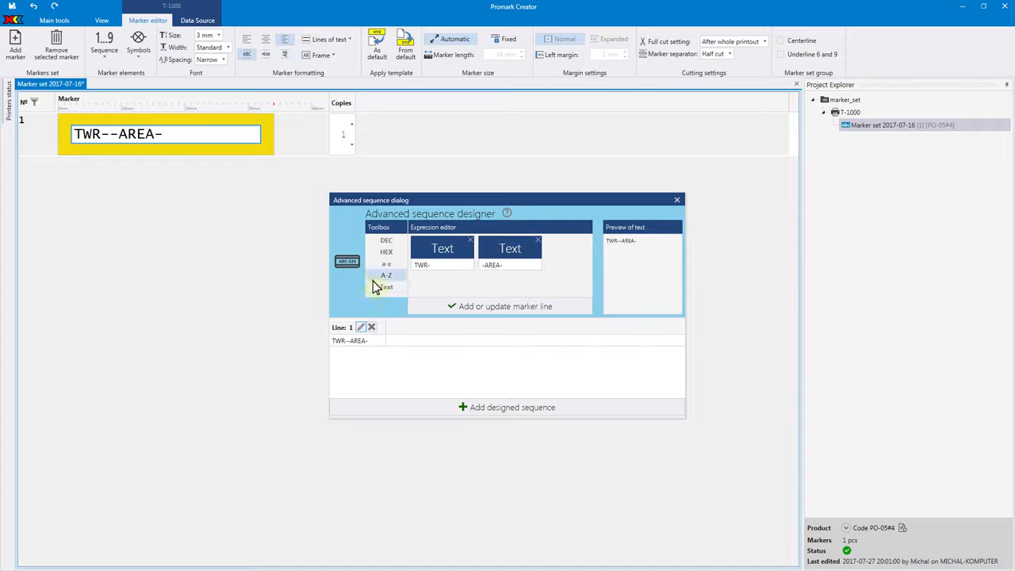
pyautogui.moveTo(386, 240); pyautogui.dragTo(473, 261)
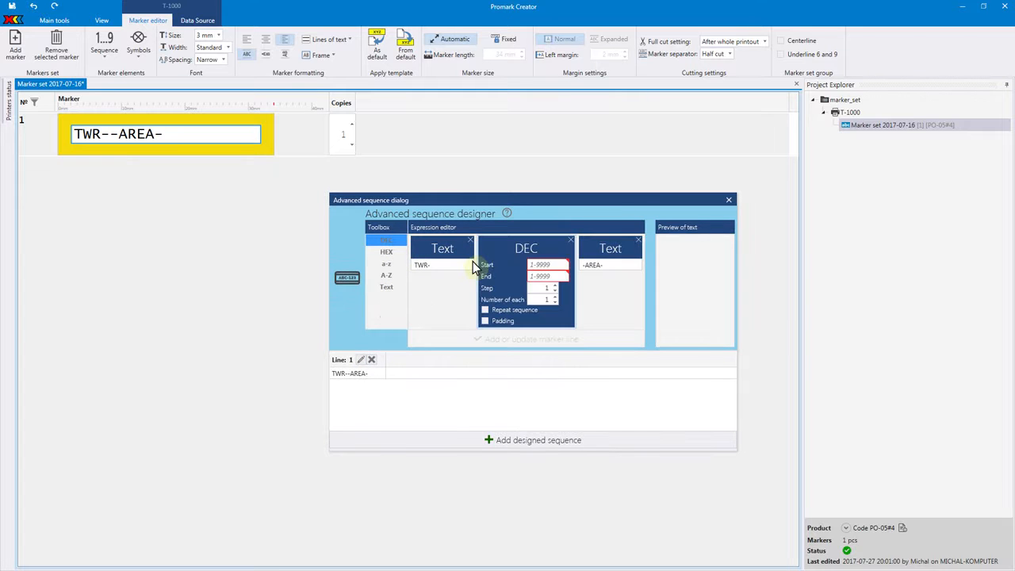
# Set the DEC block to run from 85 to 125 with 2 of each number, and enable left padding with 0.
pyautogui.write('85')
pyautogui.click(557, 275)
pyautogui.write('125')
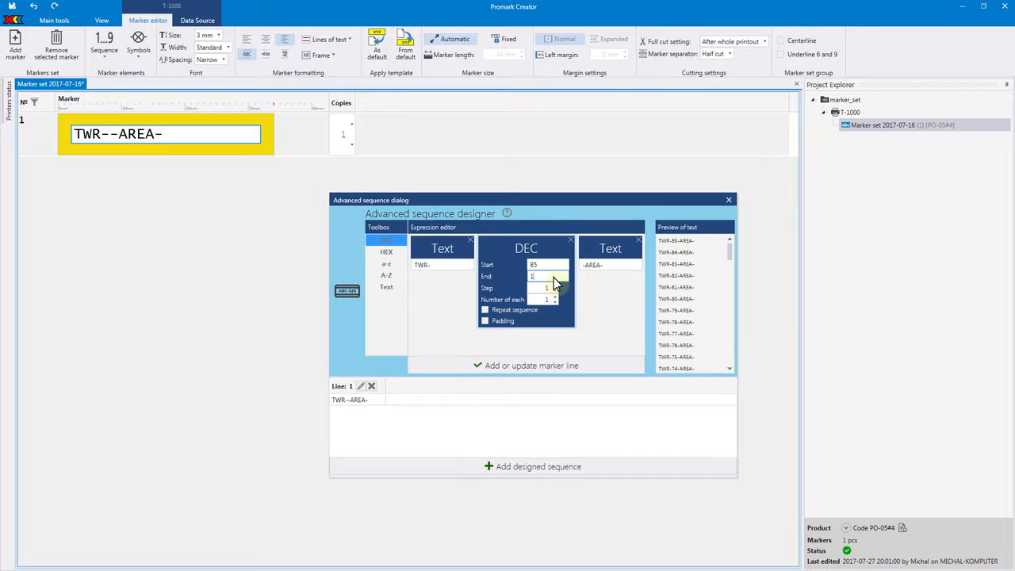
pyautogui.click(556, 302)
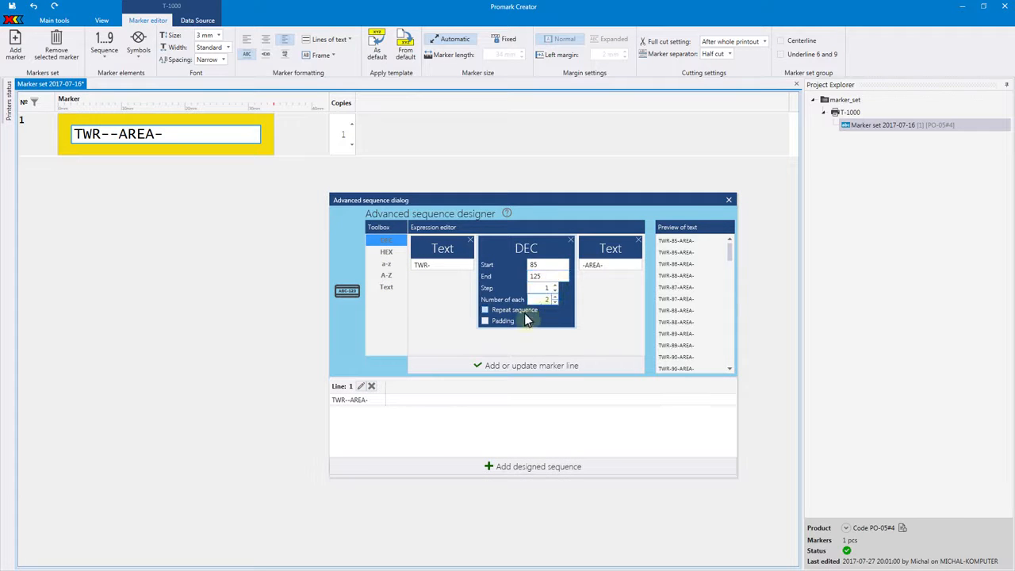
pyautogui.click(484, 320)
# Add a second DEC block after -AREA-, running from 1 to 2 with the sequence repeated, and update marker line 1.
pyautogui.moveTo(433, 268); pyautogui.dragTo(656, 262)
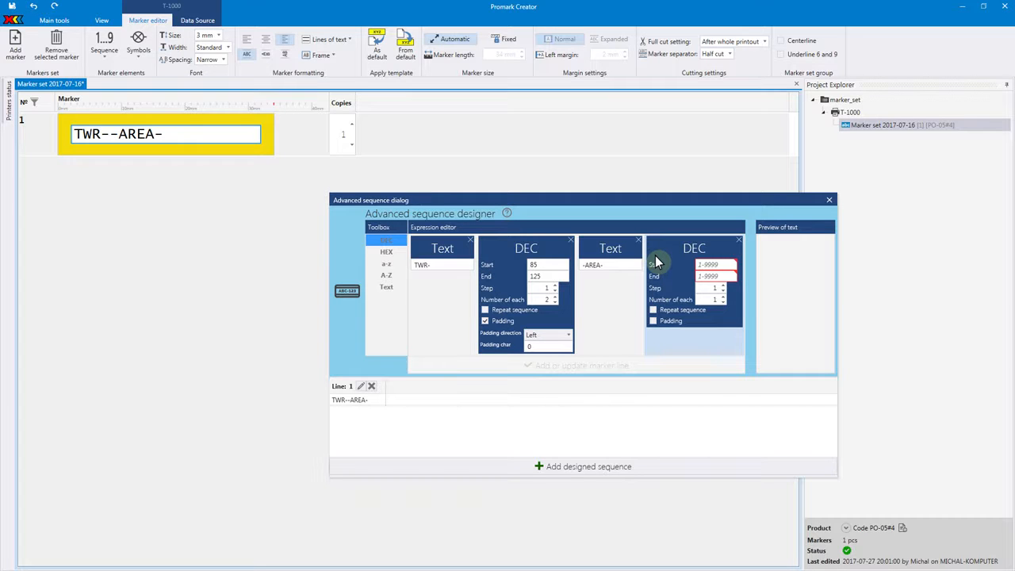
pyautogui.click(708, 265)
pyautogui.write('1')
pyautogui.click(721, 277)
pyautogui.write('2')
pyautogui.click(684, 310)
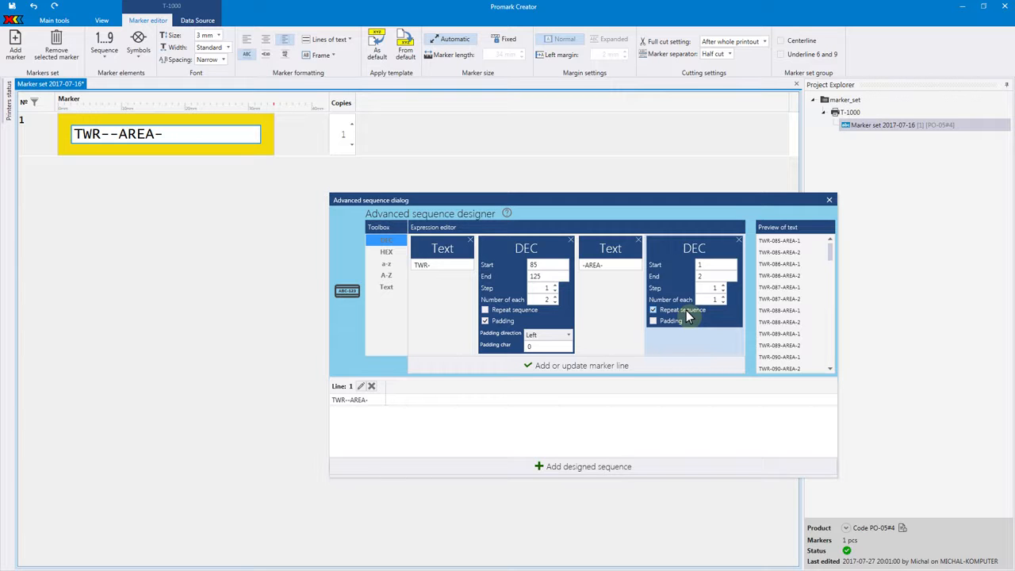
pyautogui.click(654, 363)
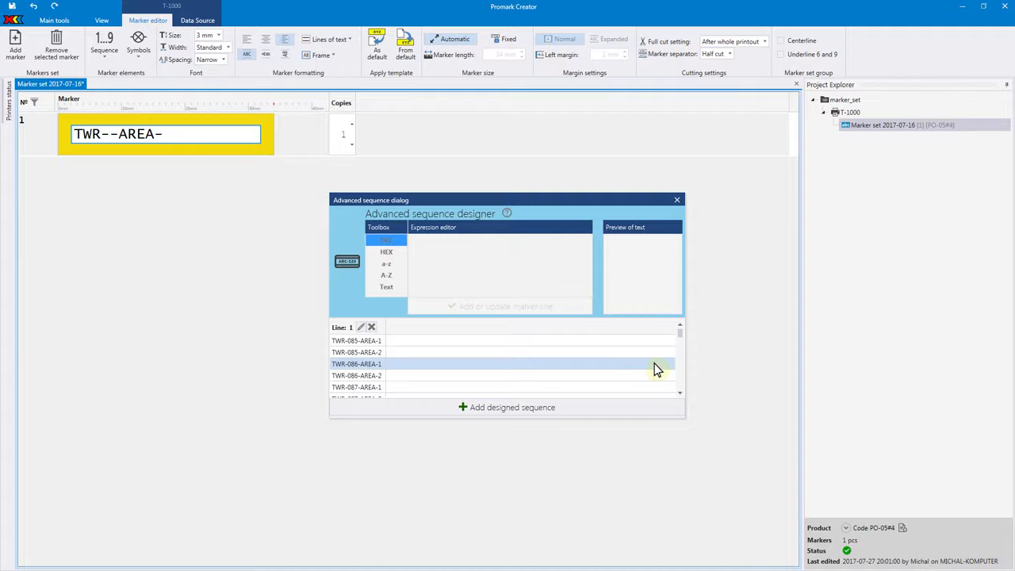
# Design line 2 from a ZONE text block and an A-Z block repeating from A to B, and add it to the marker.
pyautogui.click(396, 288)
pyautogui.moveTo(395, 289); pyautogui.dragTo(484, 262)
pyautogui.write('ZONE')
pyautogui.click(547, 277)
pyautogui.write('B')
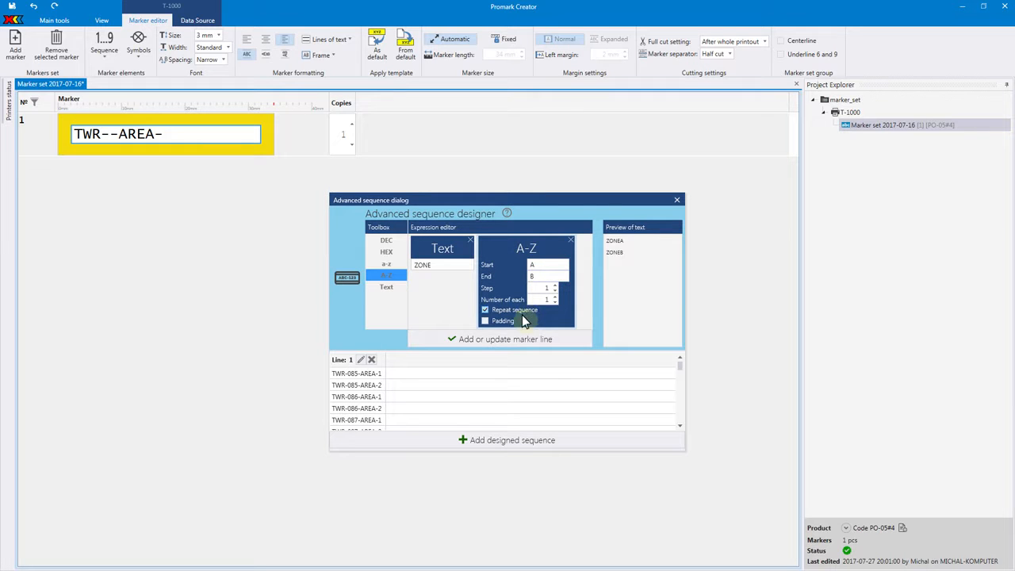
pyautogui.click(511, 344)
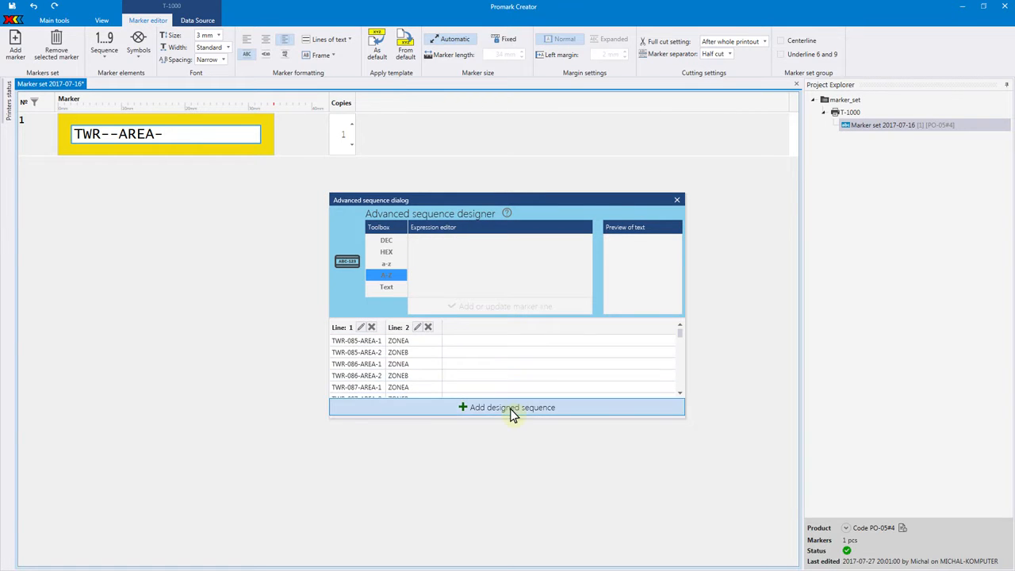